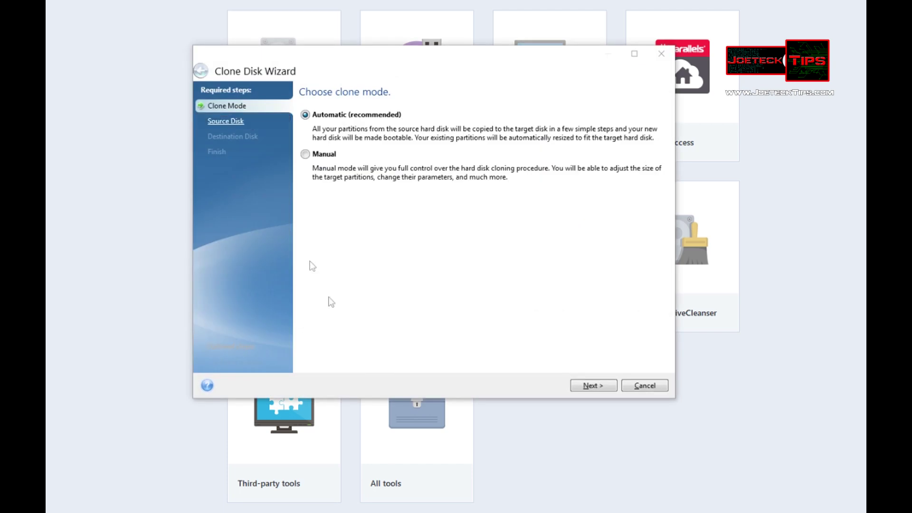
# Step: Preview an automatic clone from Disk 2 up to the target-disk step, then cancel the wizard
pyautogui.click(601, 388)
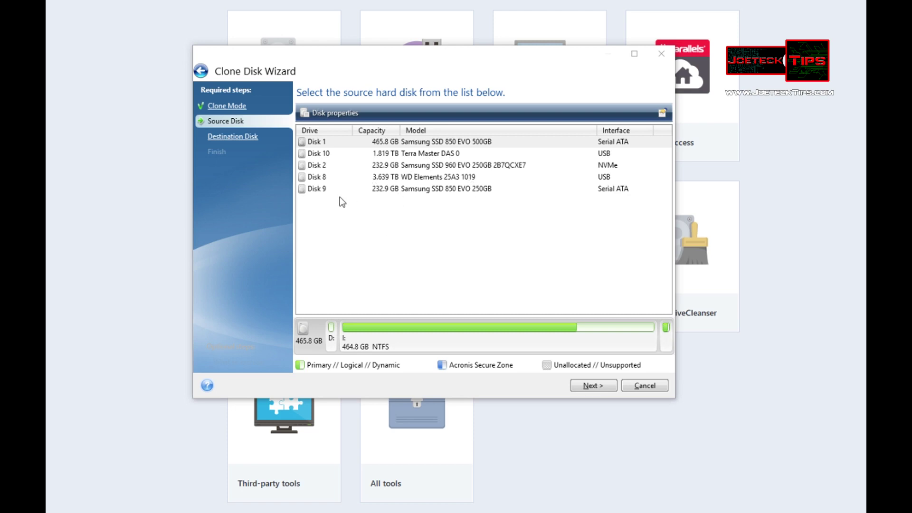
pyautogui.click(496, 166)
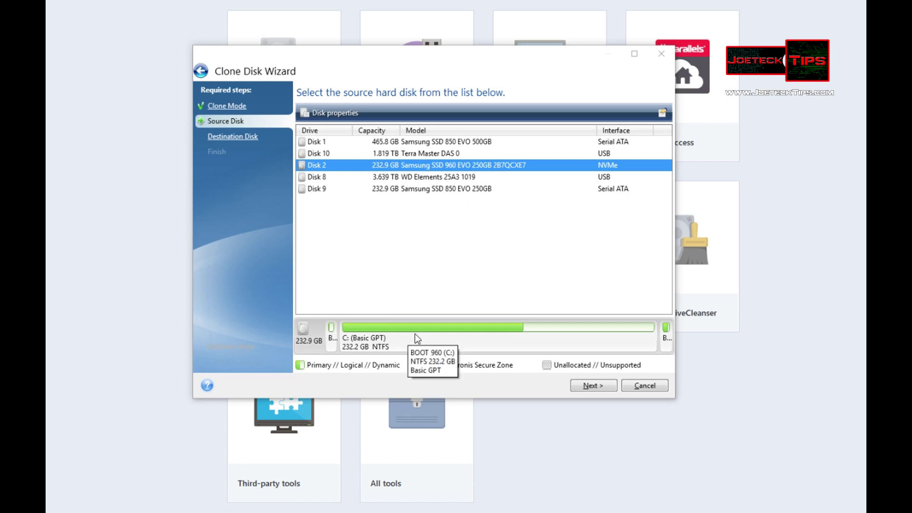
pyautogui.click(596, 386)
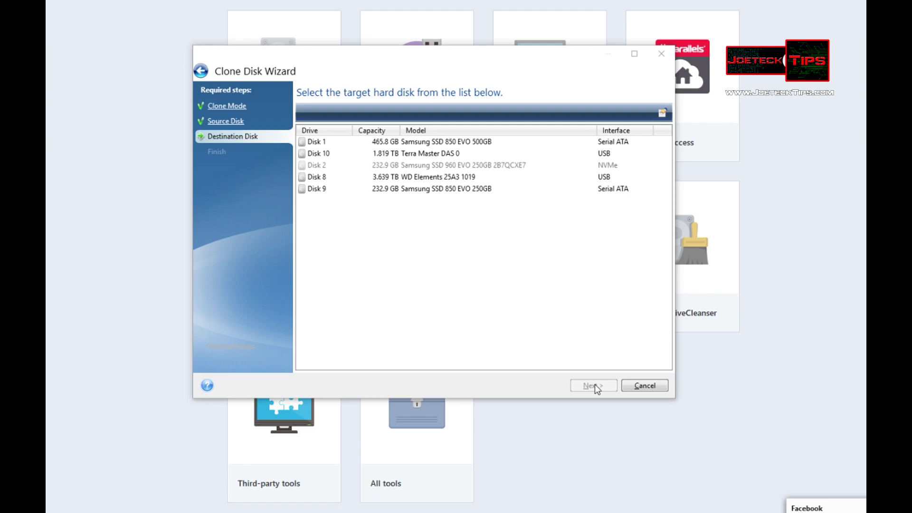
pyautogui.click(644, 386)
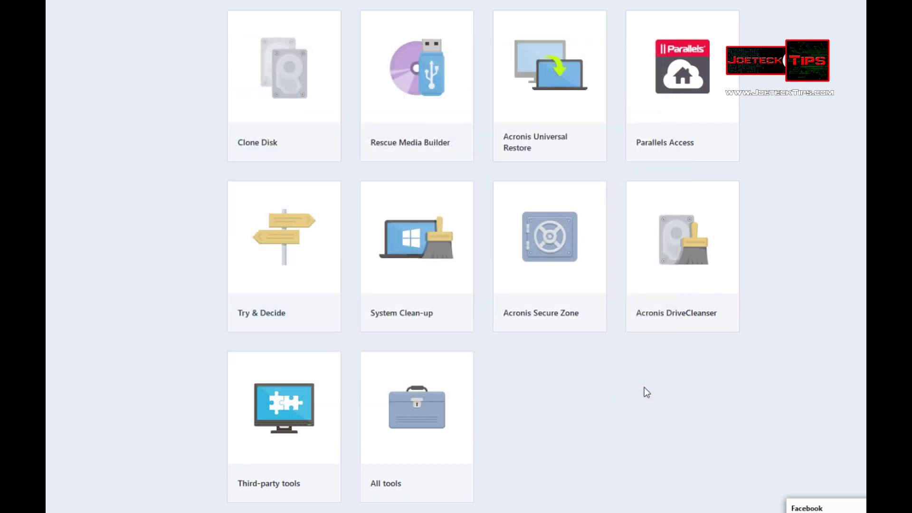
# Step: Build rescue media with the Simple method instead of Advanced, choosing an ISO file as the destination
pyautogui.click(425, 111)
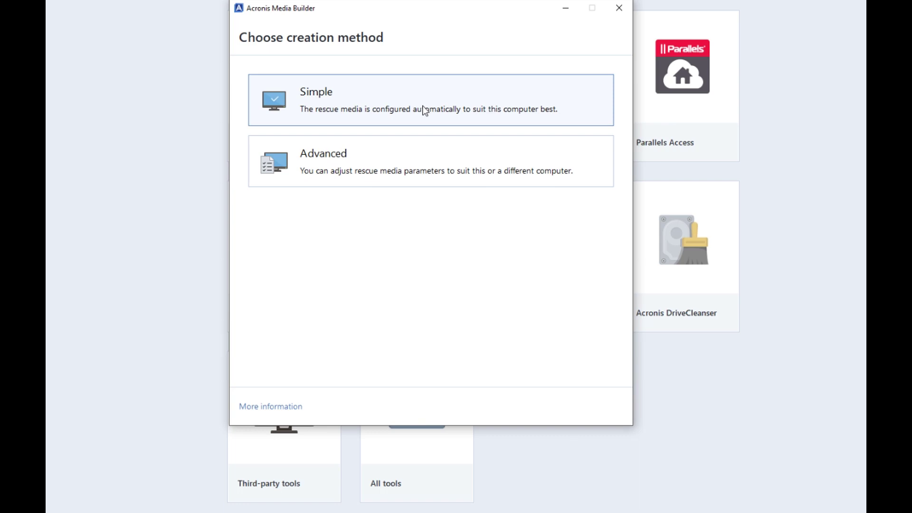
pyautogui.click(381, 161)
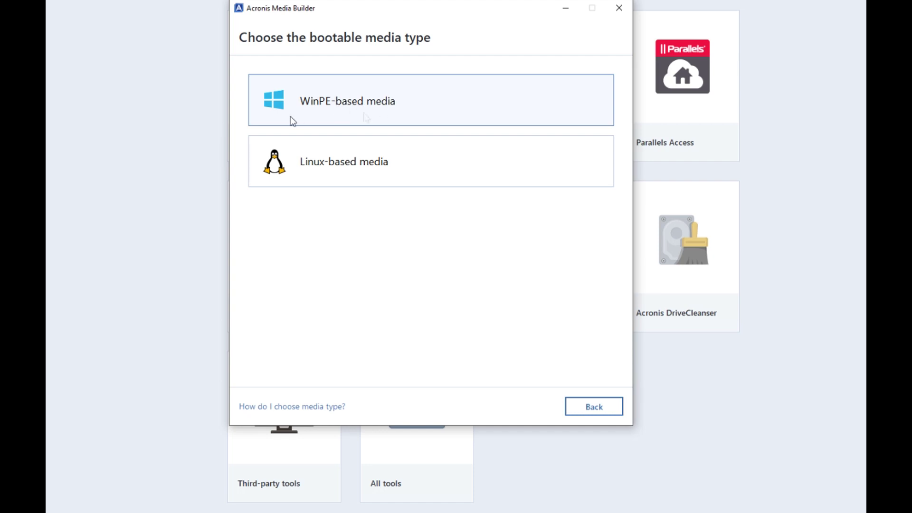
pyautogui.click(592, 406)
pyautogui.click(358, 101)
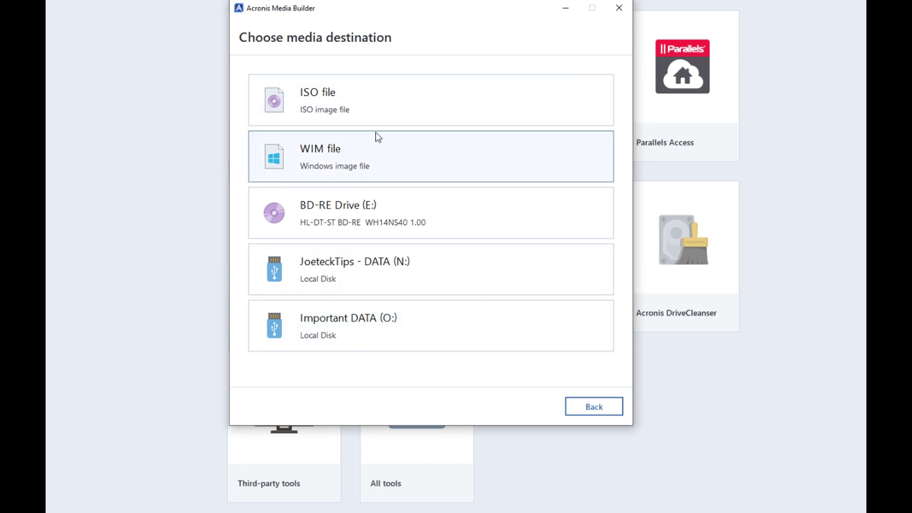
pyautogui.click(354, 110)
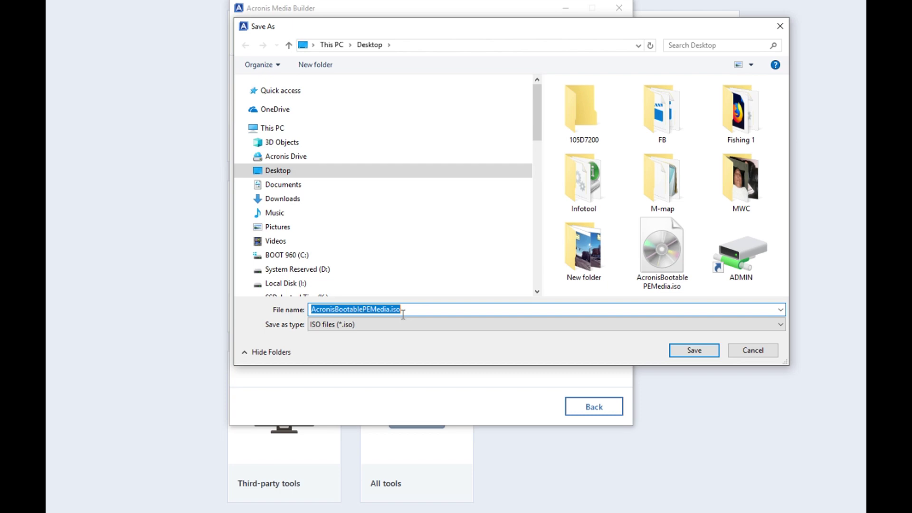
pyautogui.click(749, 353)
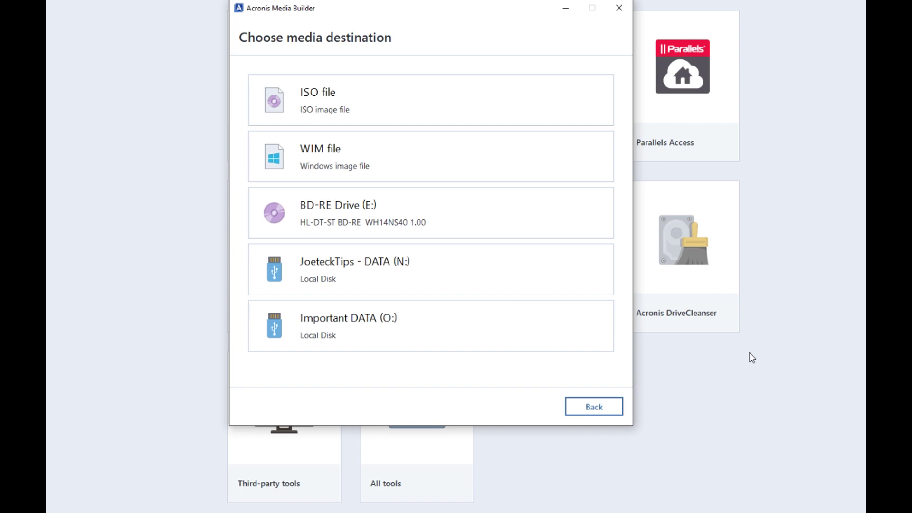
pyautogui.press('Escape')
# Step: Close the Media Builder and show the Acronis Universal Restore instructions for Universal Boot media
pyautogui.click(552, 95)
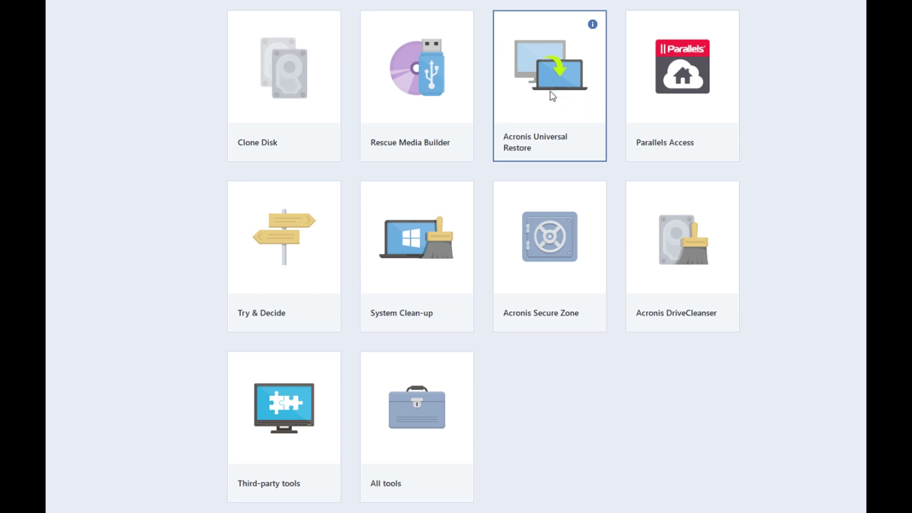
pyautogui.click(552, 96)
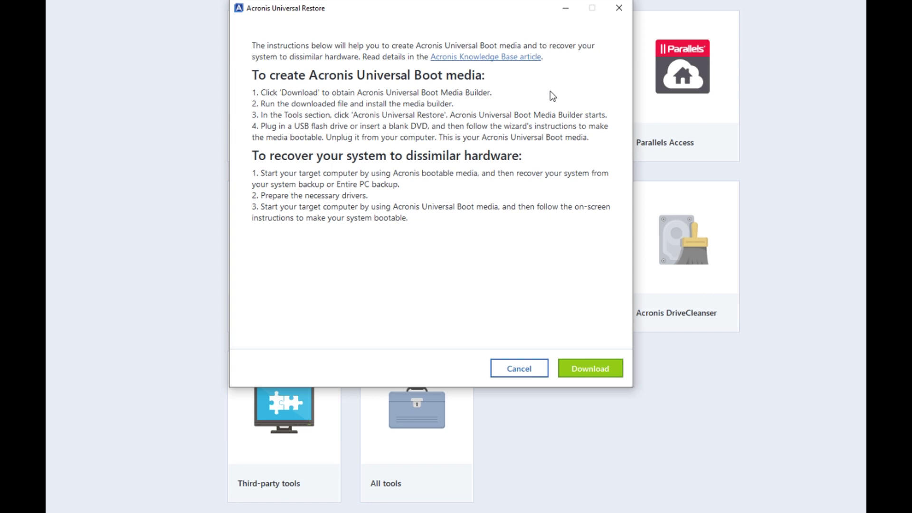
# Step: Download, save and install the Universal Restore Bootable Media Builder, then launch it
pyautogui.click(602, 371)
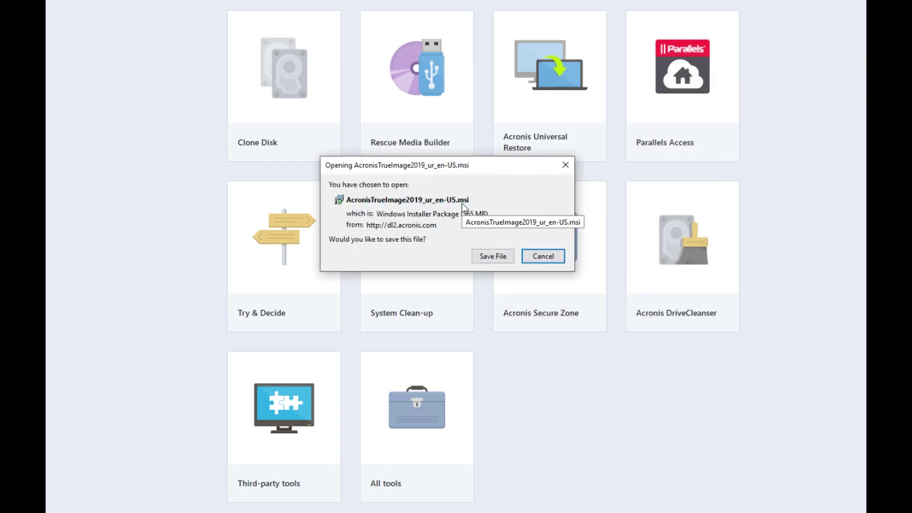
pyautogui.click(494, 258)
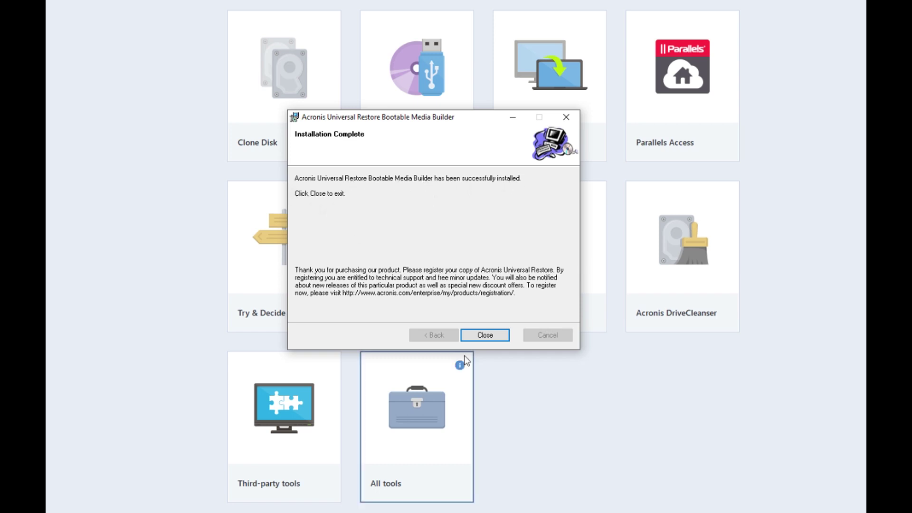
pyautogui.click(503, 336)
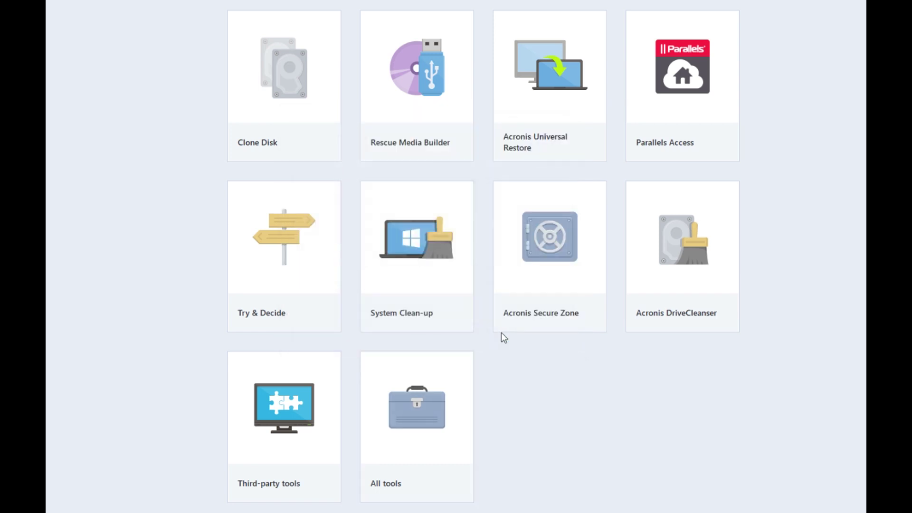
pyautogui.click(554, 93)
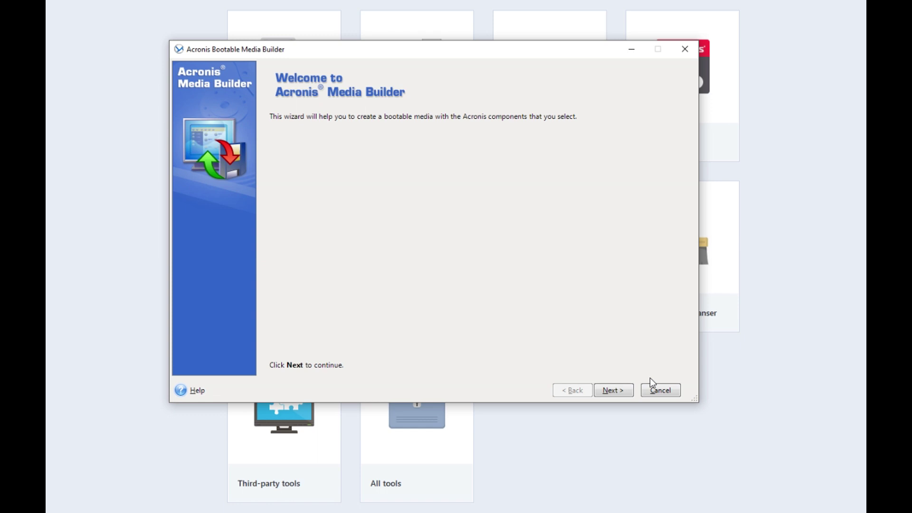
# Step: Keep Linux-based media as the bootable media type and skip the kernel parameters
pyautogui.press('Return')
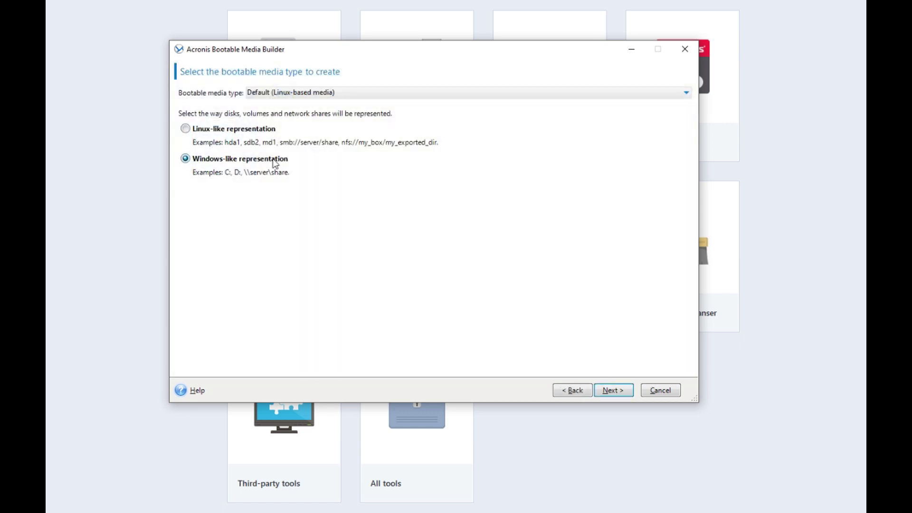
pyautogui.click(312, 93)
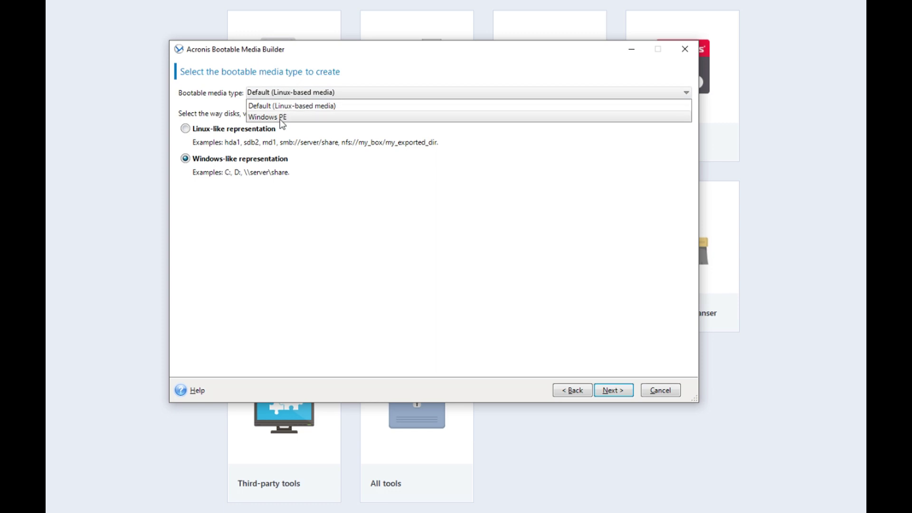
pyautogui.click(291, 164)
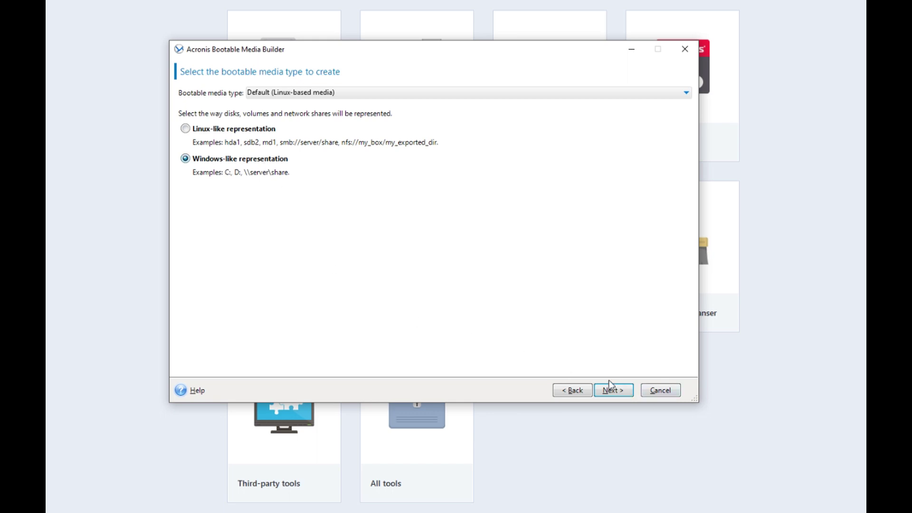
pyautogui.click(615, 392)
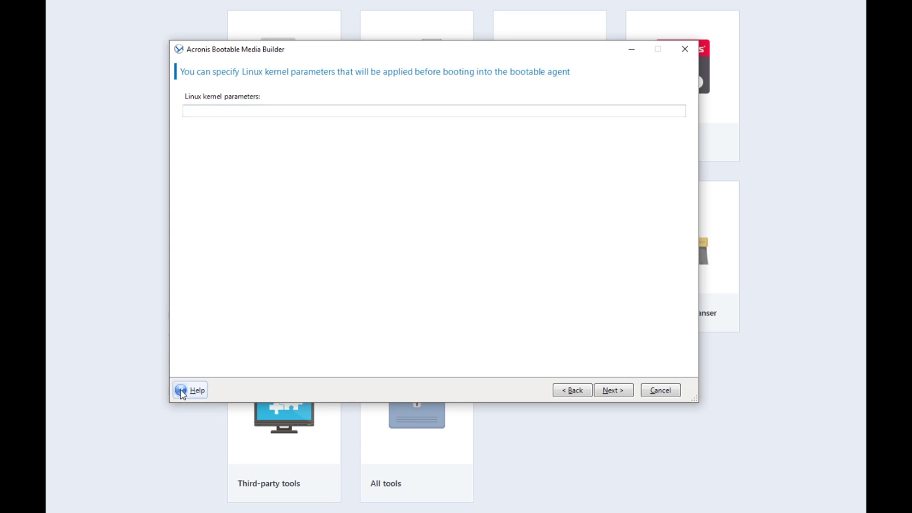
pyautogui.click(611, 392)
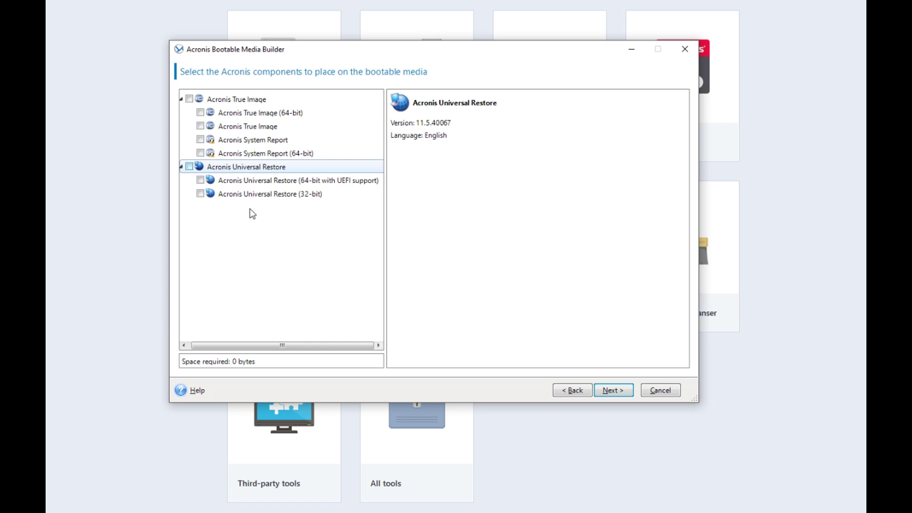
# Step: Include the 64-bit UEFI and 32-bit Universal Restore components, pick CD-RW Drive (E:), then cancel
pyautogui.click(200, 180)
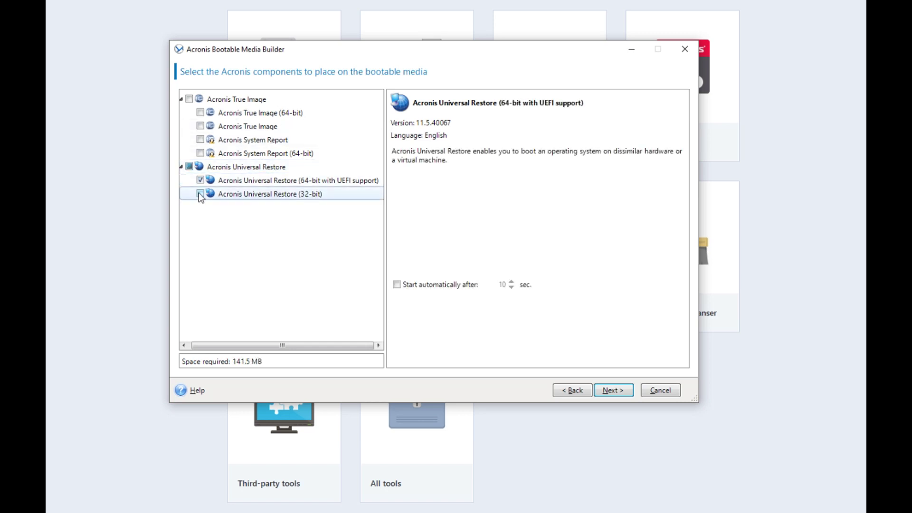
pyautogui.click(200, 193)
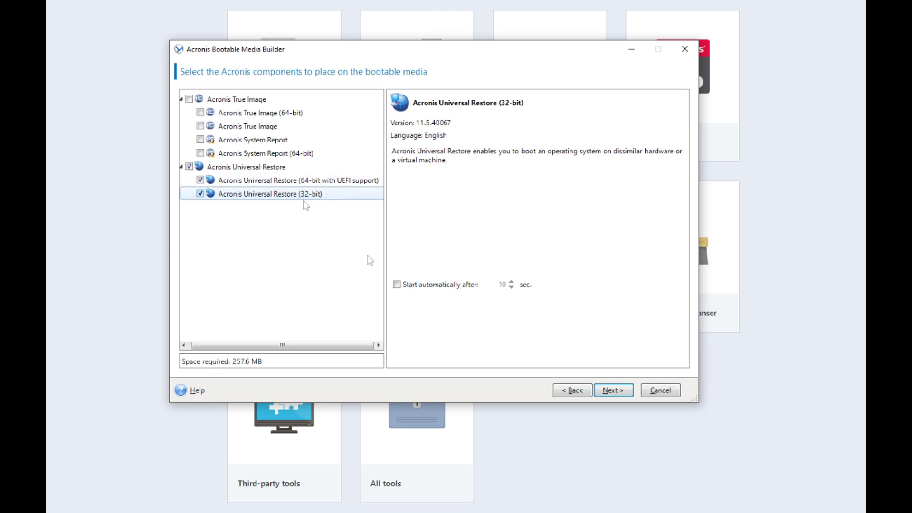
pyautogui.click(605, 389)
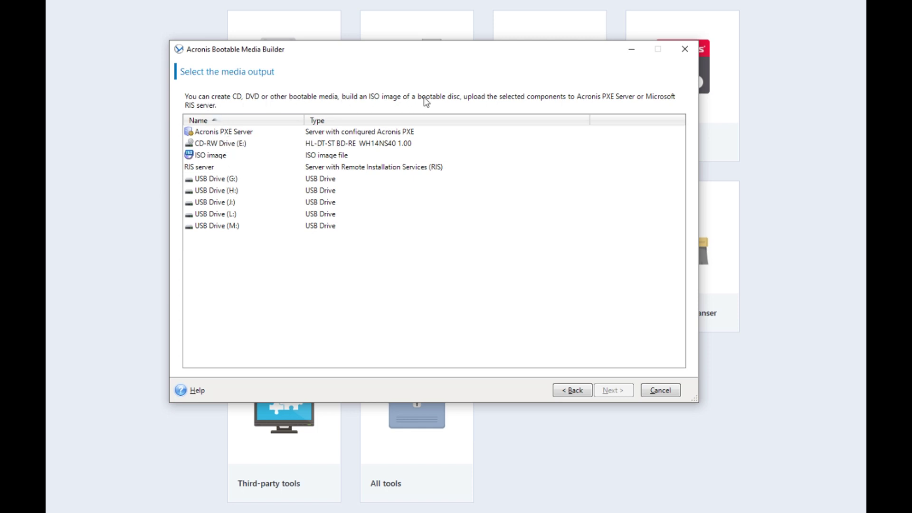
pyautogui.click(218, 145)
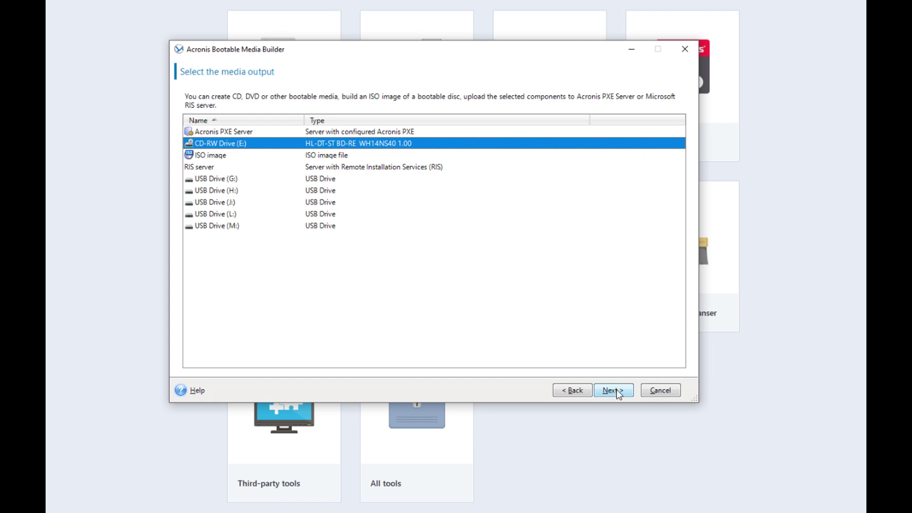
pyautogui.click(669, 394)
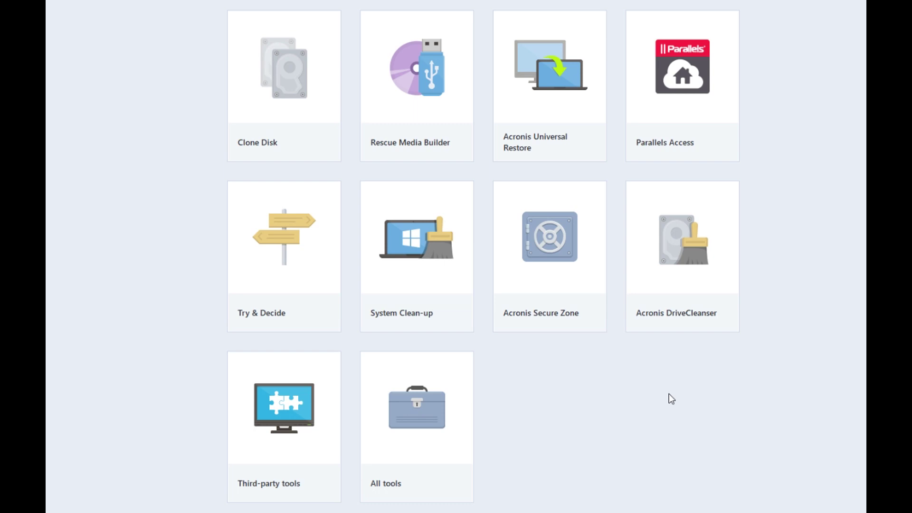
pyautogui.click(676, 89)
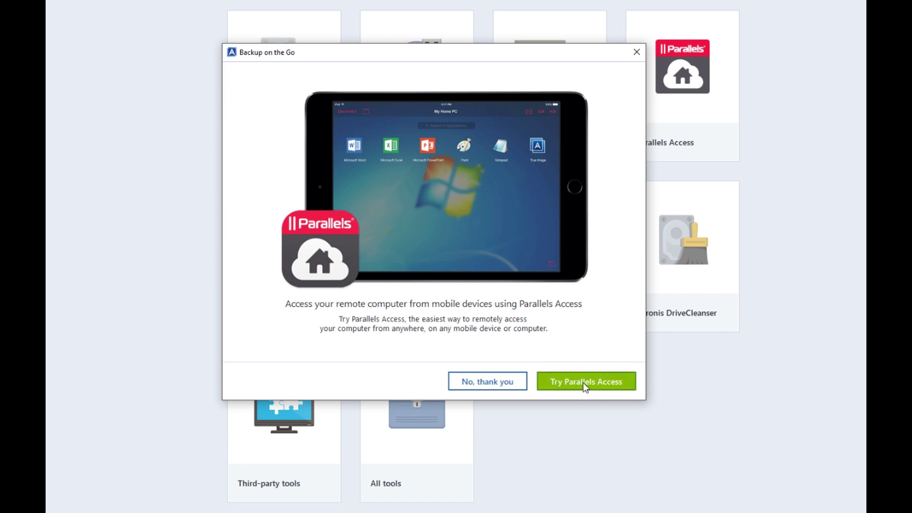
pyautogui.click(637, 51)
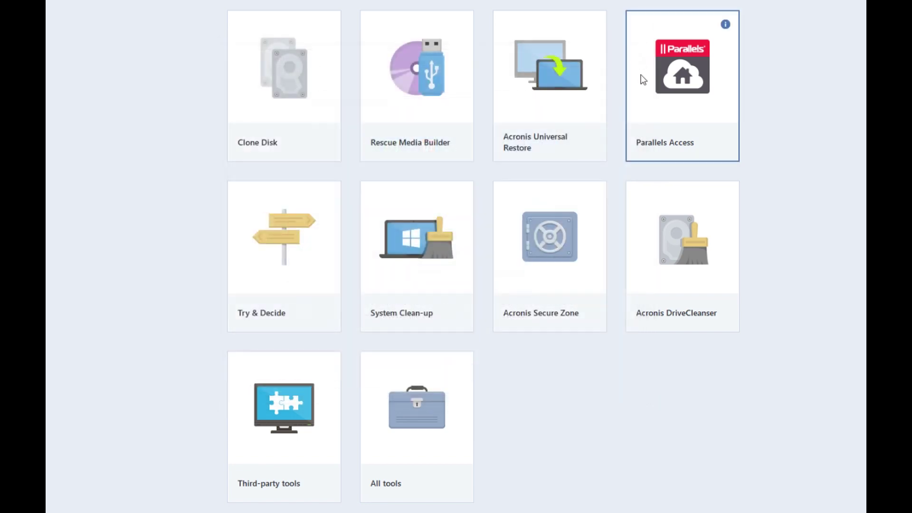
pyautogui.click(301, 263)
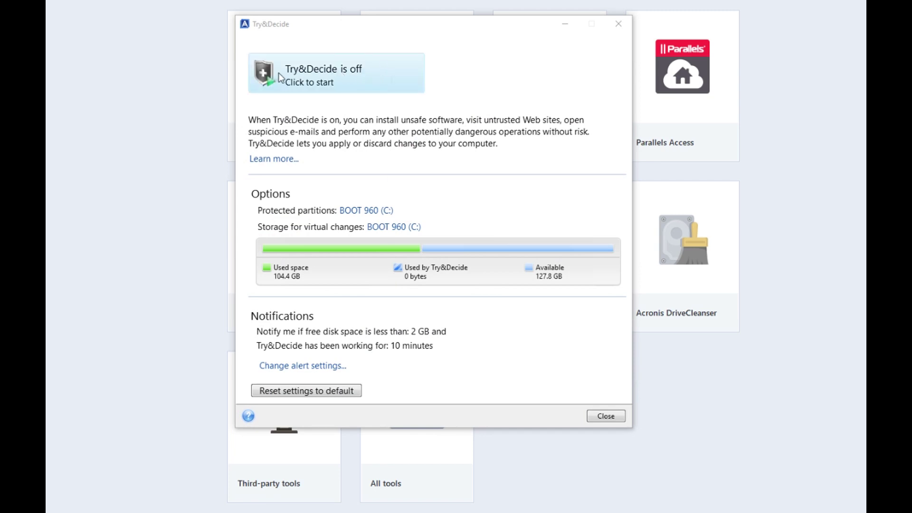
pyautogui.click(619, 23)
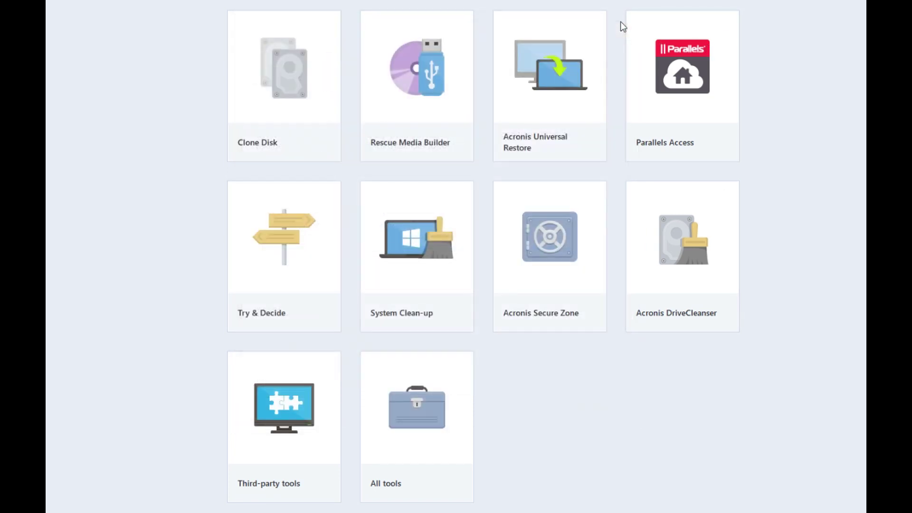
pyautogui.click(402, 260)
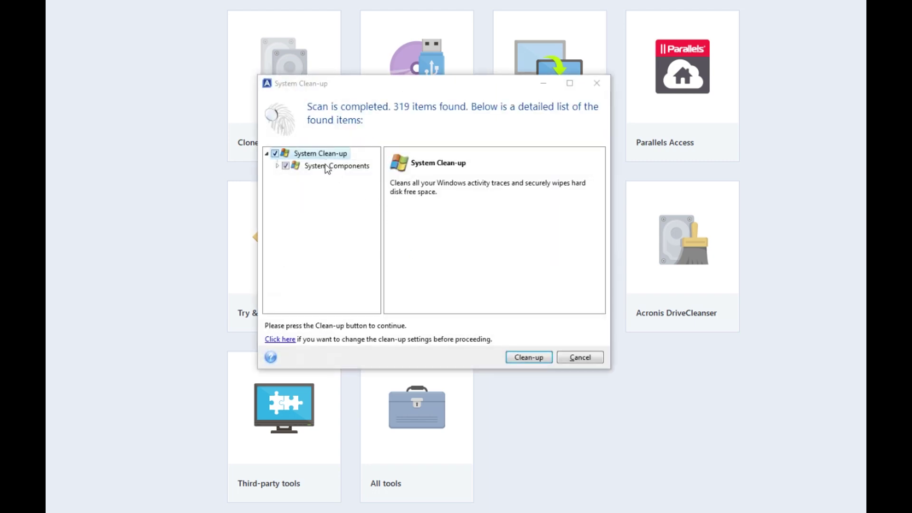
pyautogui.click(328, 167)
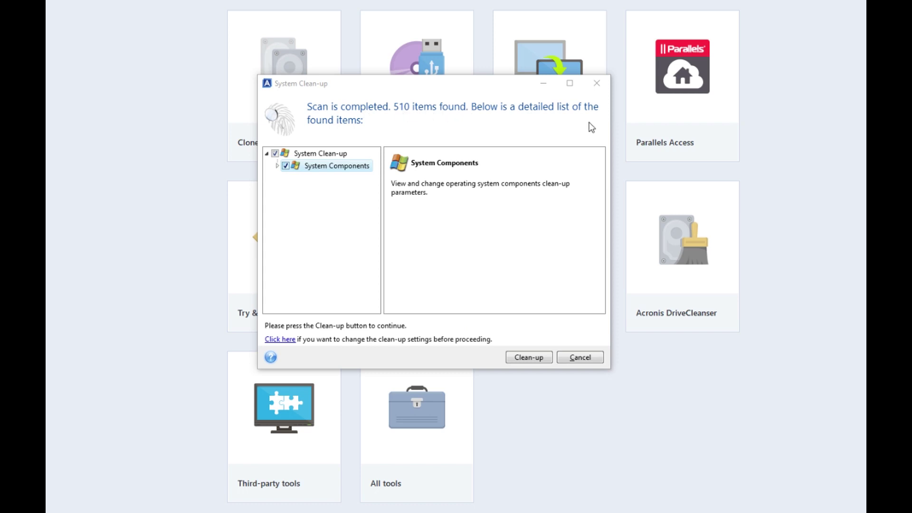
pyautogui.click(278, 166)
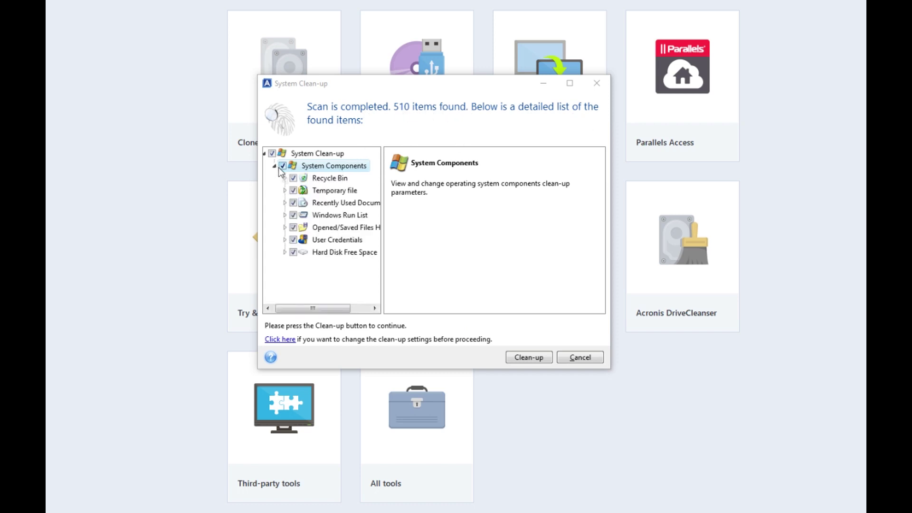
pyautogui.moveTo(381, 228); pyautogui.dragTo(398, 231)
pyautogui.click(343, 215)
pyautogui.click(580, 357)
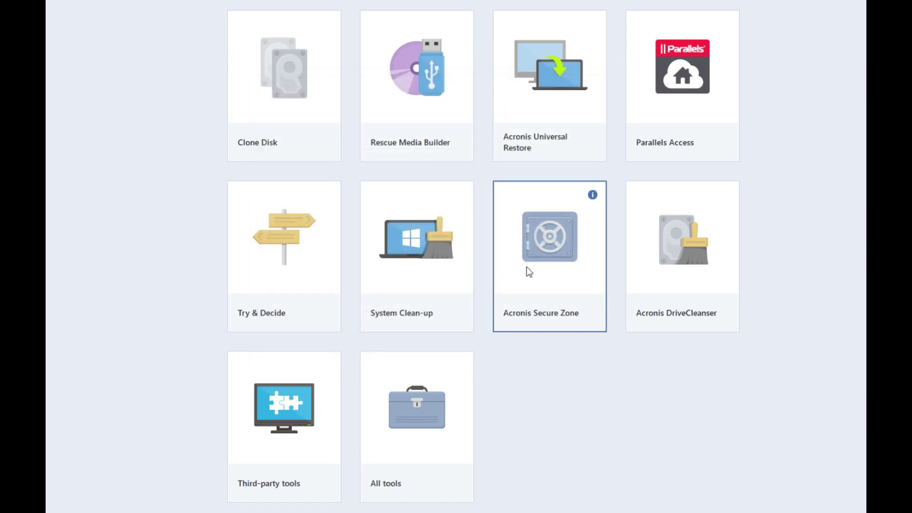
pyautogui.click(570, 263)
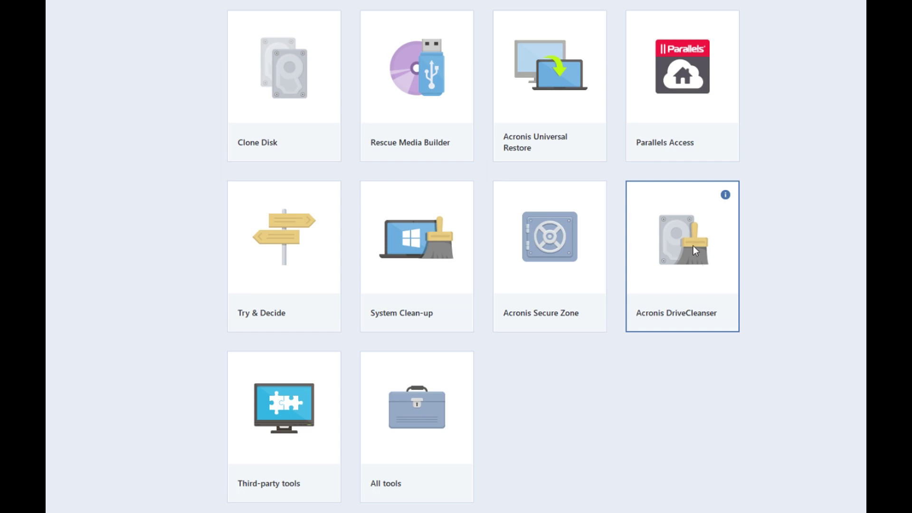
pyautogui.click(694, 246)
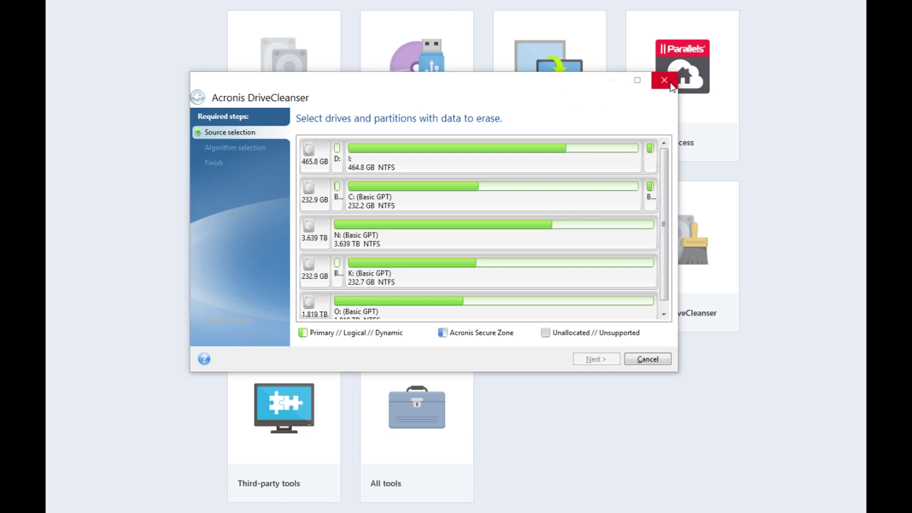
pyautogui.click(654, 359)
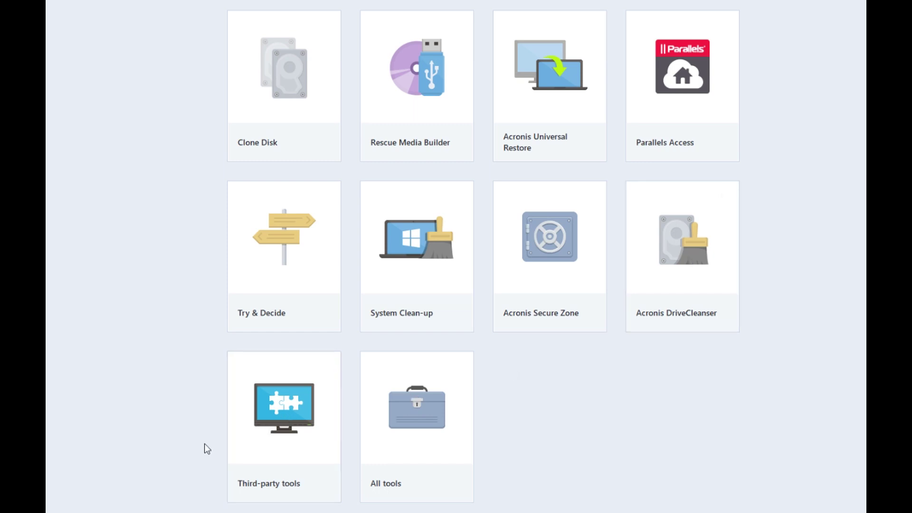
pyautogui.click(287, 439)
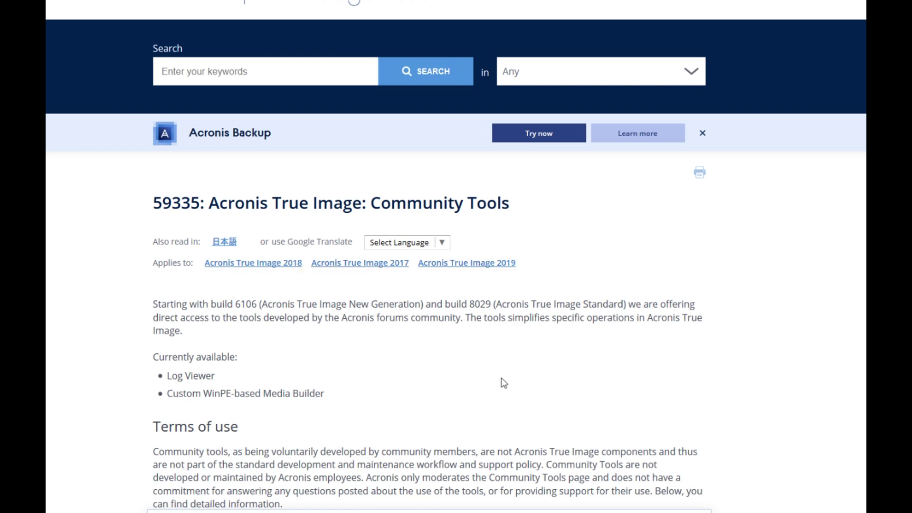
# Step: Scroll through the Community Tools article covering Log Viewer and the Custom WinPE-based Media Builder
pyautogui.scroll(-2, 504, 383)
pyautogui.scroll(-3, 504, 383)
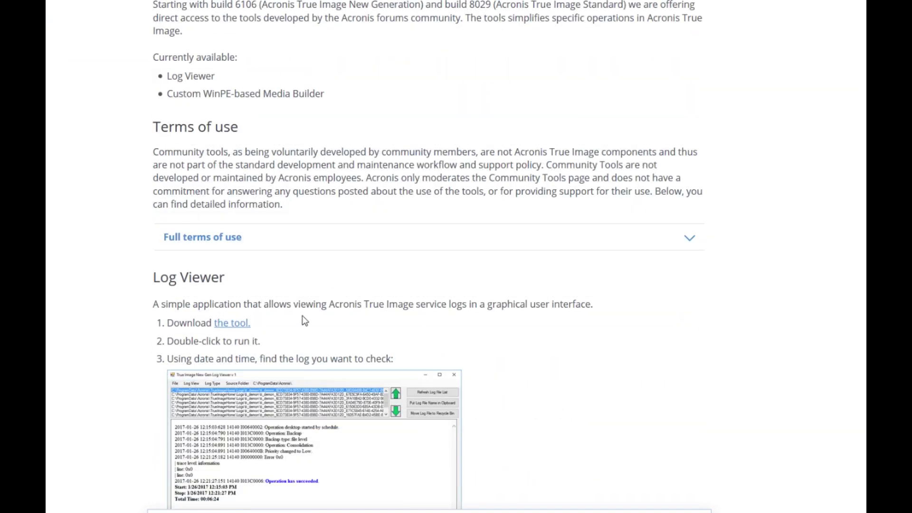
pyautogui.scroll(-5, 303, 319)
pyautogui.scroll(-4, 303, 319)
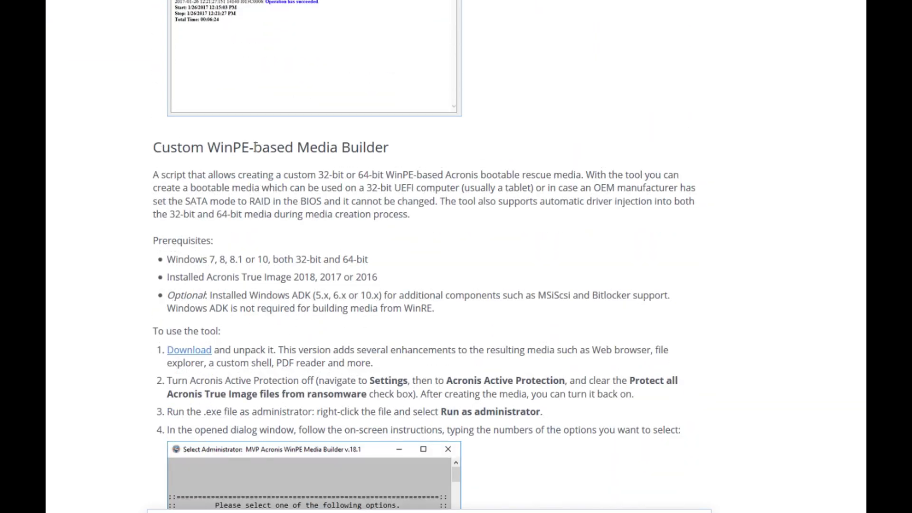
pyautogui.scroll(-11, 380, 157)
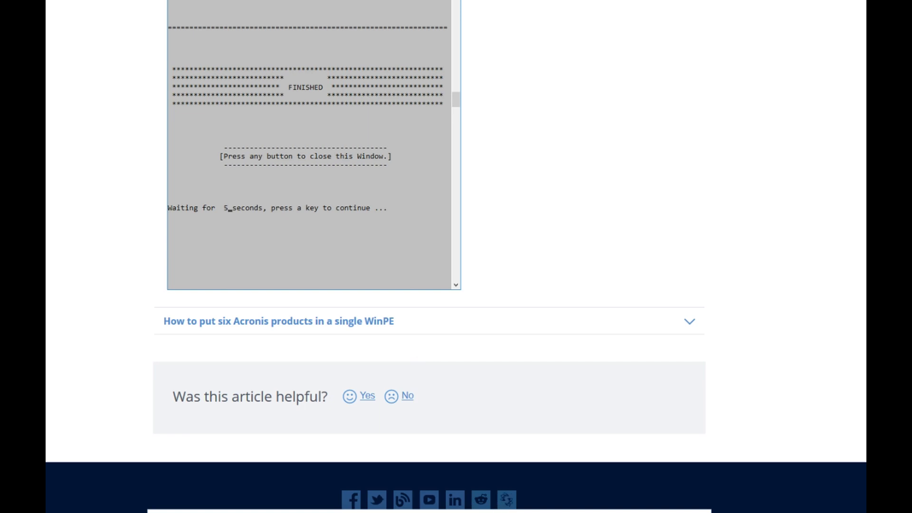
pyautogui.scroll(15, 450, 318)
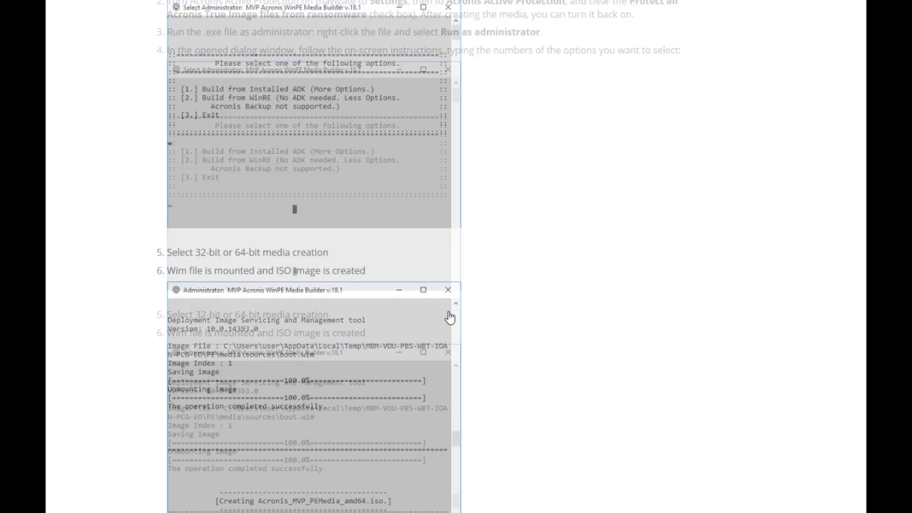
pyautogui.scroll(20, 450, 318)
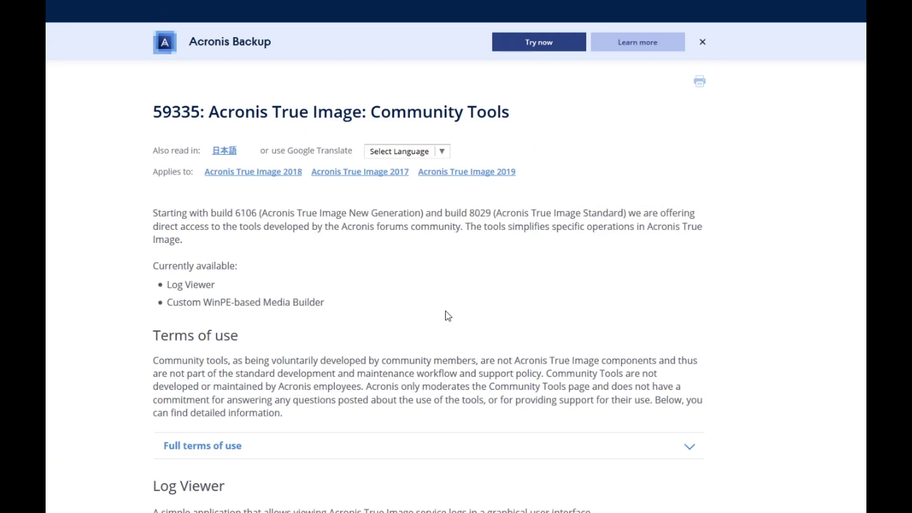
pyautogui.scroll(-5, 448, 315)
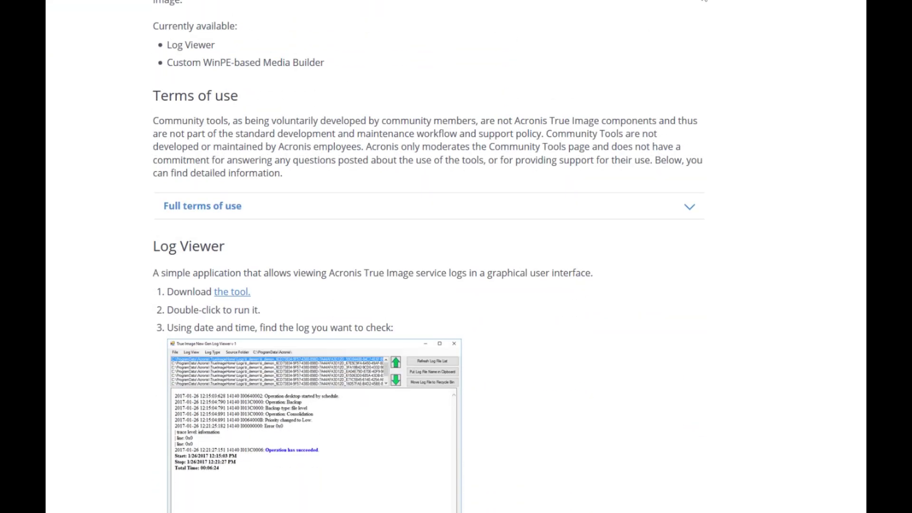